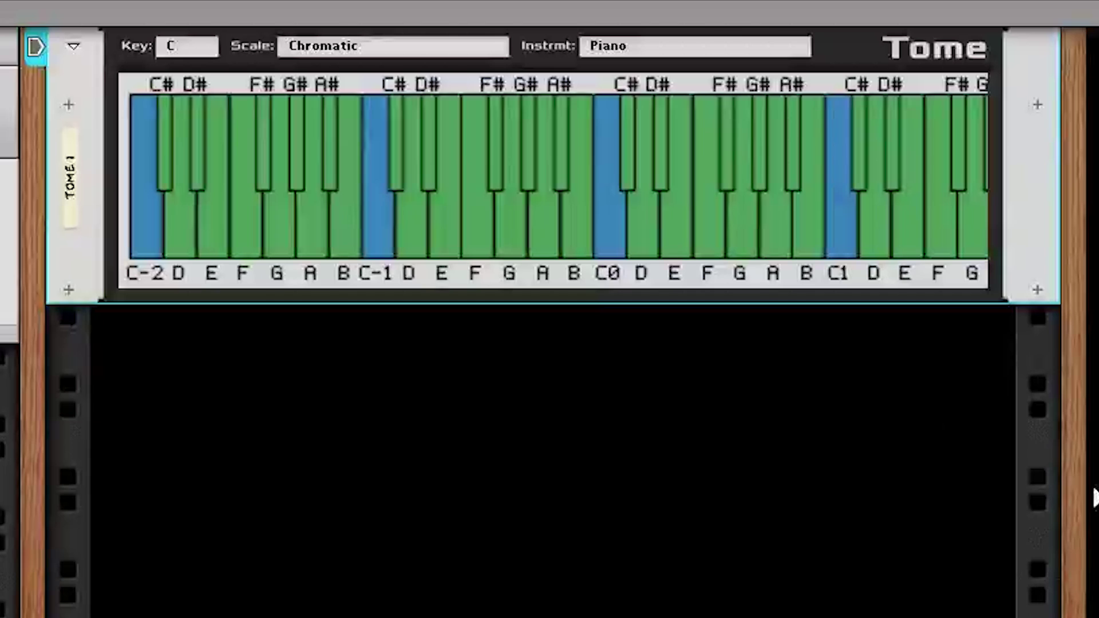
Set Tome to key C and scale Major (Ionian), keeping Piano as the instrument.
{"action": "left_click", "coordinate": [187, 42]}
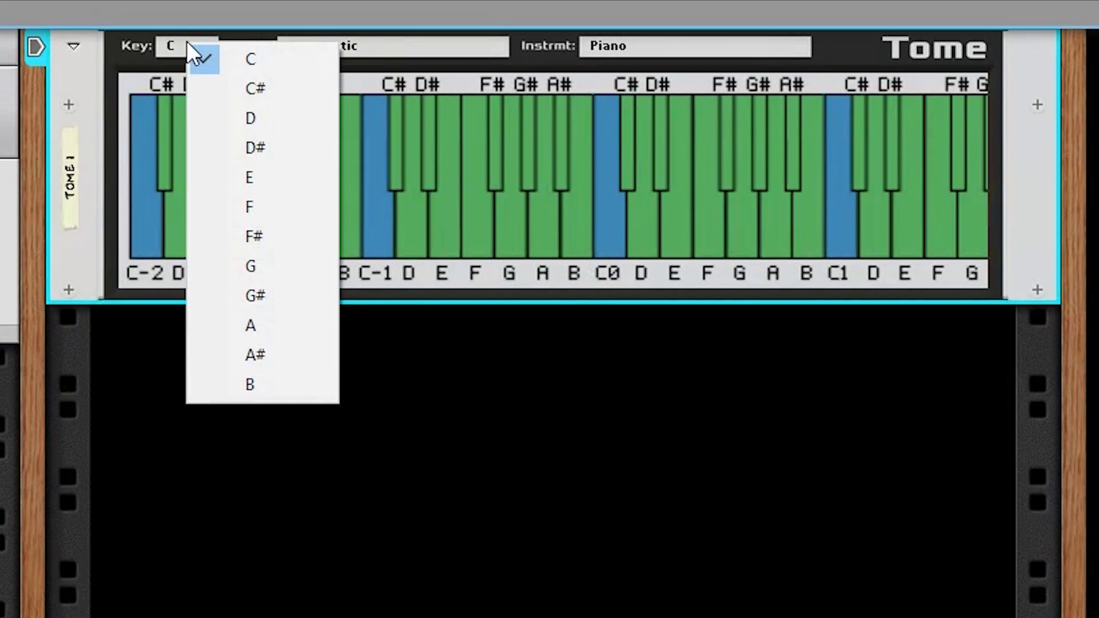
{"action": "left_click", "coordinate": [253, 56]}
{"action": "left_click", "coordinate": [438, 47]}
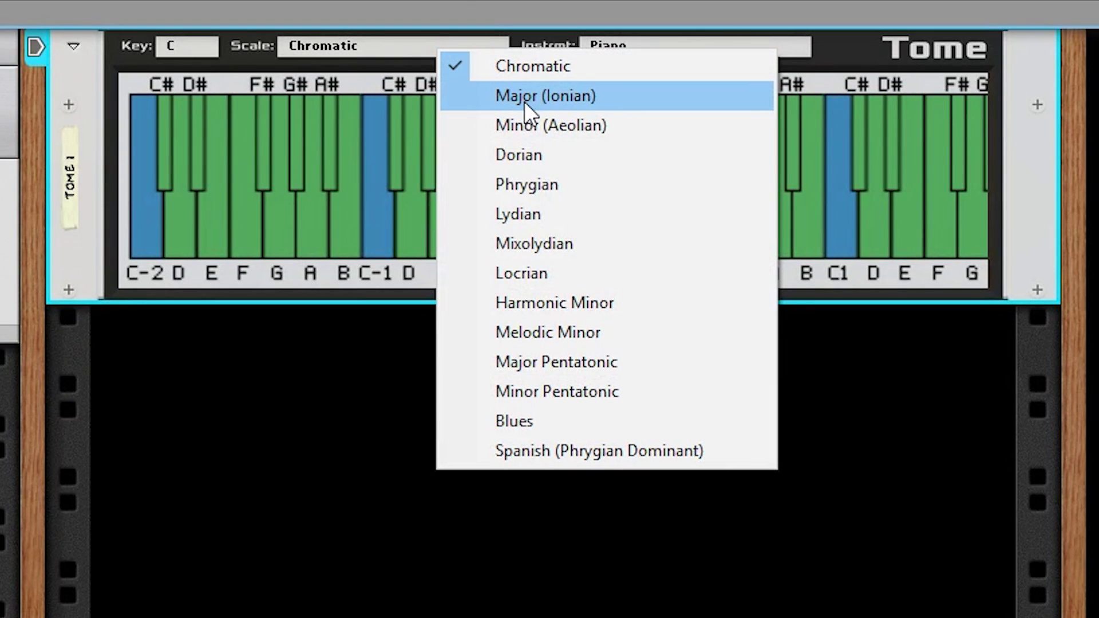
{"action": "left_click", "coordinate": [525, 101]}
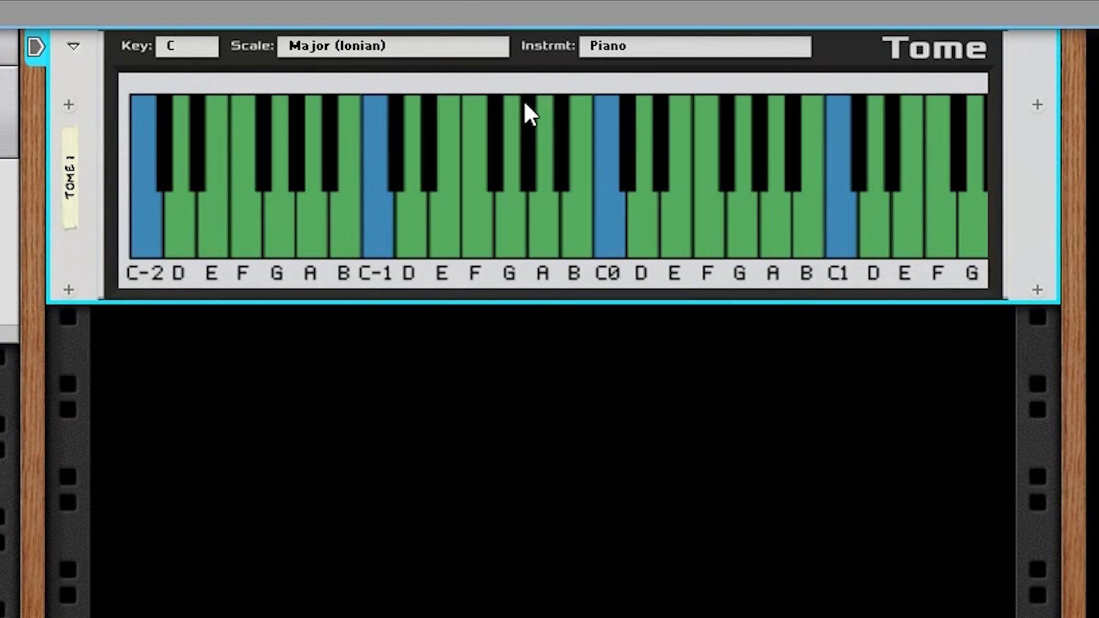
{"action": "left_click", "coordinate": [768, 46]}
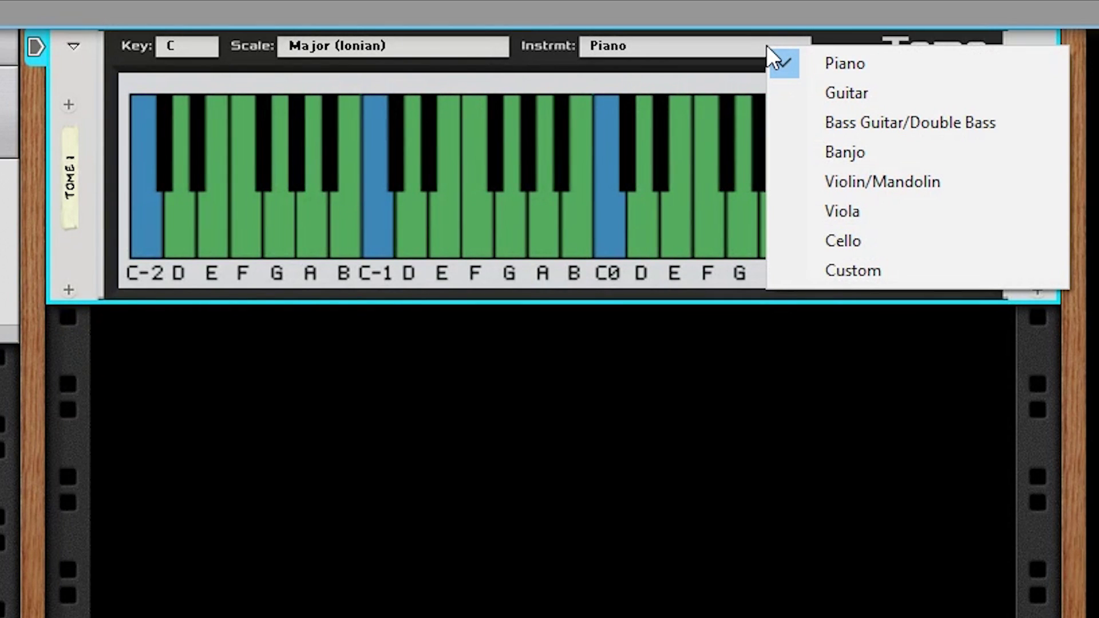
{"action": "left_click", "coordinate": [823, 61]}
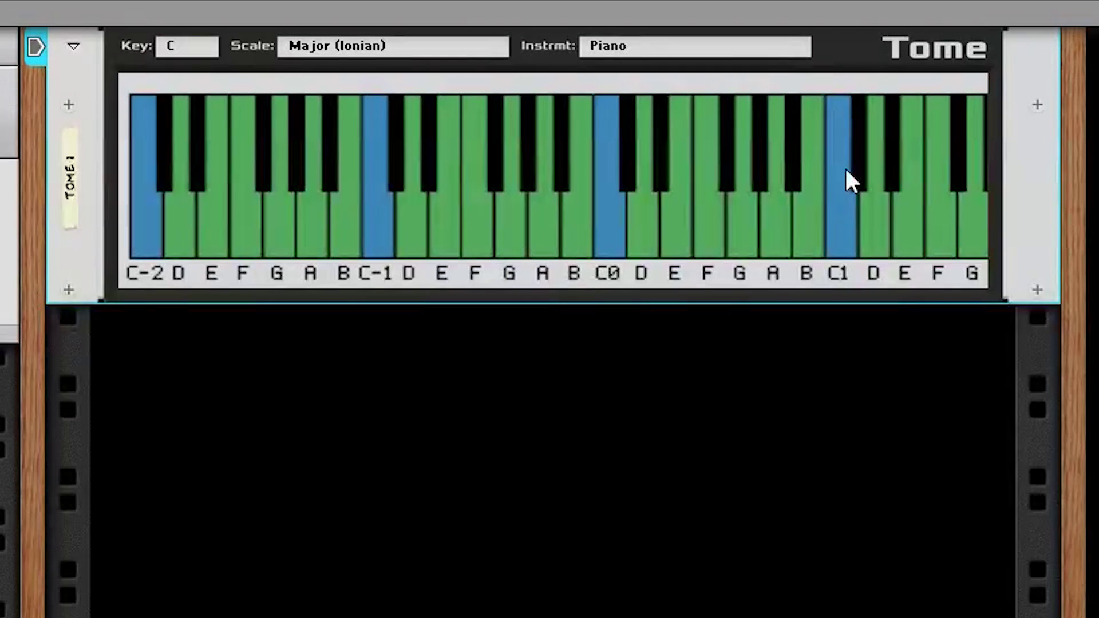
Change Tome's key from C to G so the G major scale is highlighted.
{"action": "left_click_drag", "start_coordinate": [845, 171], "coordinate": [113, 167]}
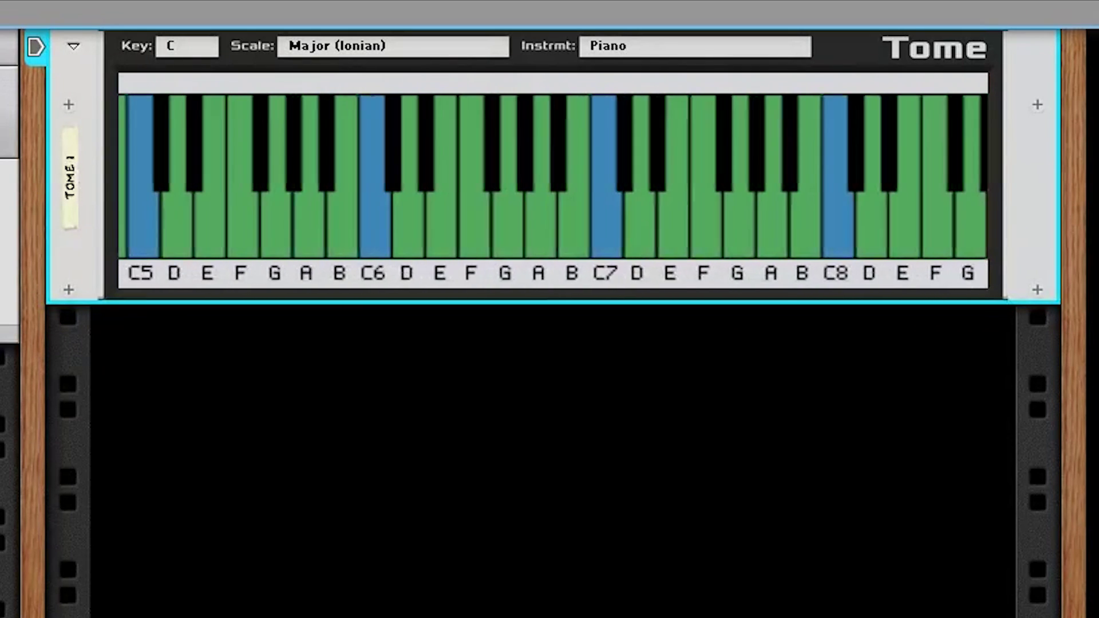
{"action": "left_click_drag", "start_coordinate": [188, 188], "coordinate": [315, 184]}
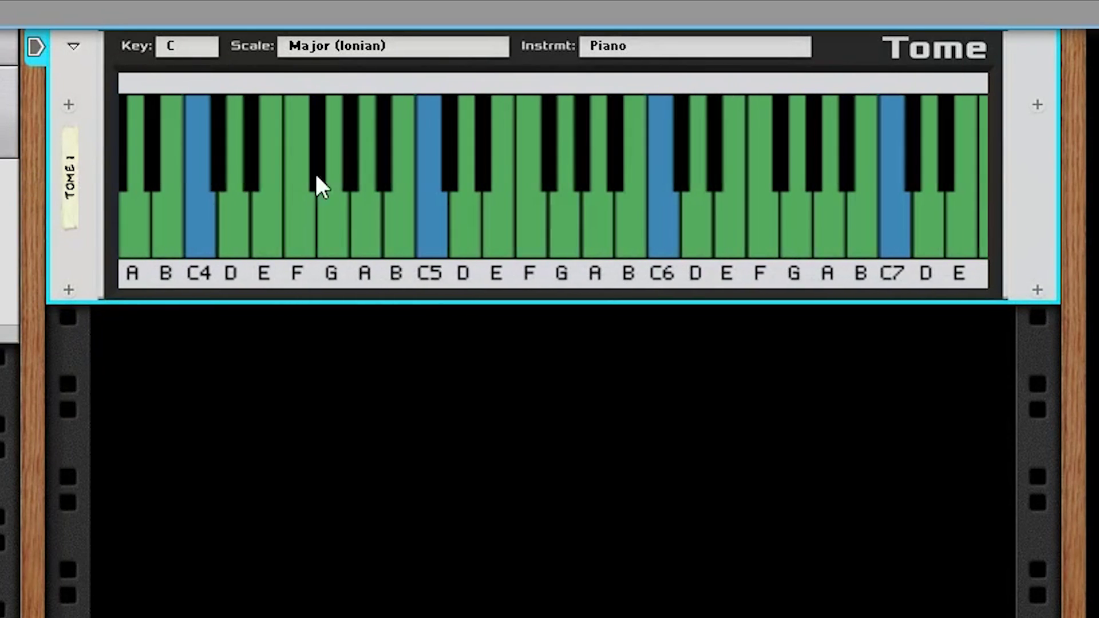
{"action": "left_click_drag", "start_coordinate": [245, 179], "coordinate": [542, 175]}
{"action": "left_click_drag", "start_coordinate": [193, 160], "coordinate": [1092, 184]}
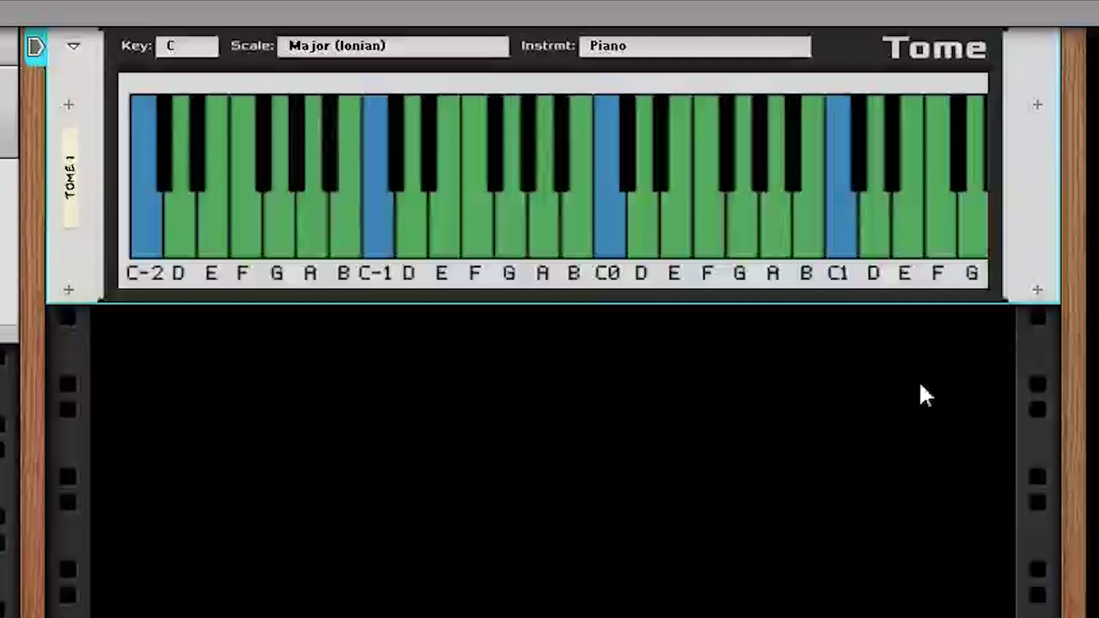
{"action": "left_click_drag", "start_coordinate": [929, 281], "coordinate": [510, 269]}
{"action": "left_click", "coordinate": [180, 43]}
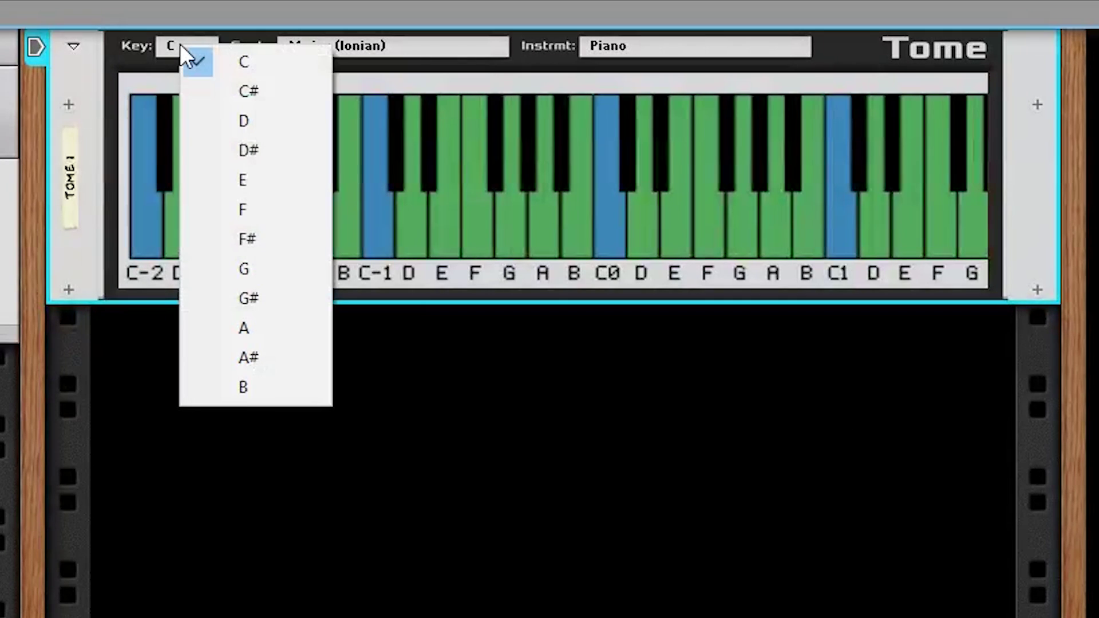
{"action": "left_click", "coordinate": [263, 272]}
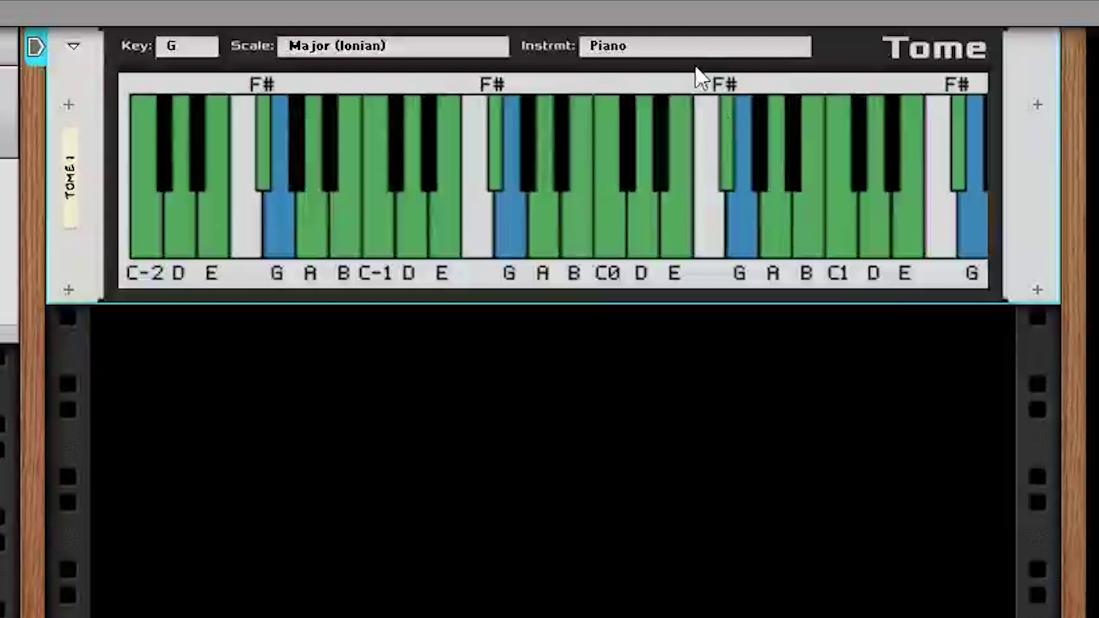
{"action": "left_click", "coordinate": [692, 49]}
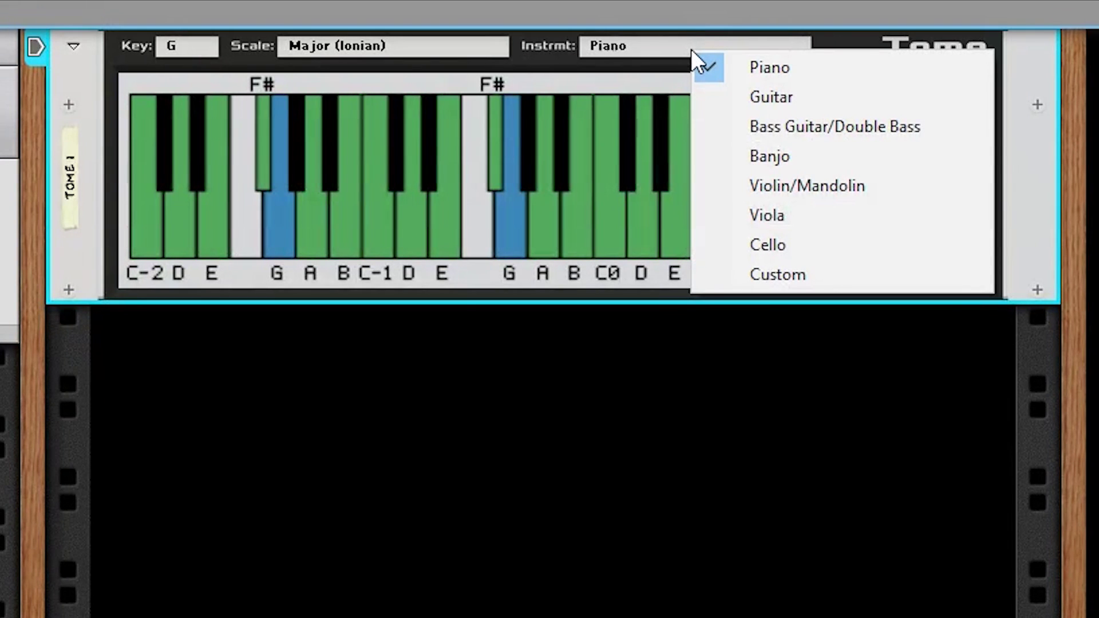
Show the G major scale on Tome's Guitar fretboard, zoomed to fewer frets.
{"action": "left_click", "coordinate": [839, 100]}
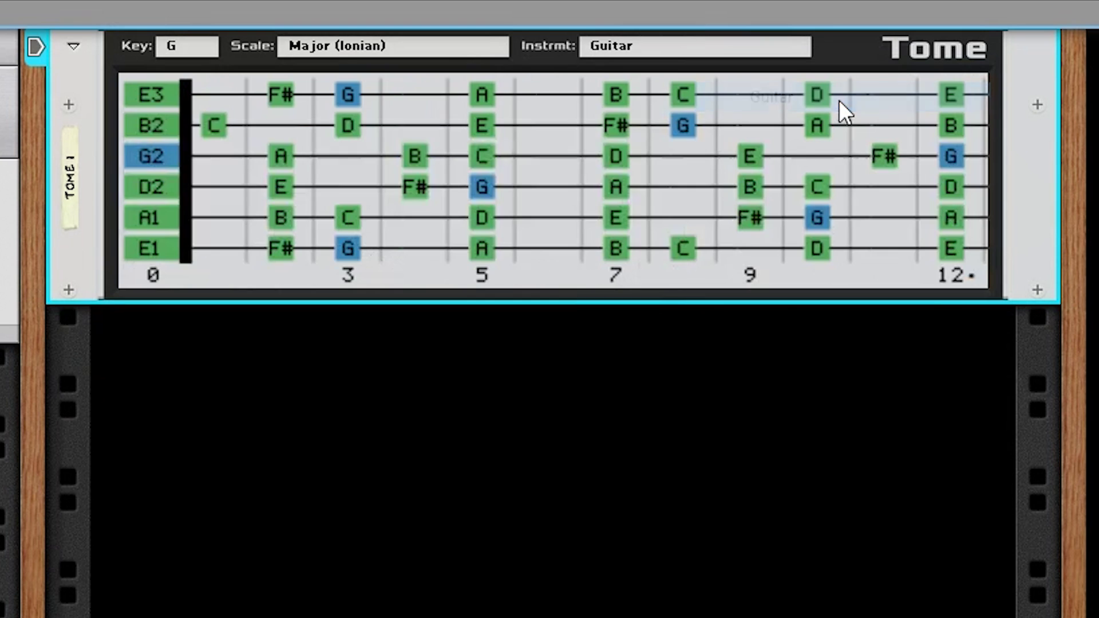
{"action": "left_click_drag", "start_coordinate": [818, 217], "coordinate": [23, 195]}
{"action": "left_click_drag", "start_coordinate": [420, 184], "coordinate": [990, 194]}
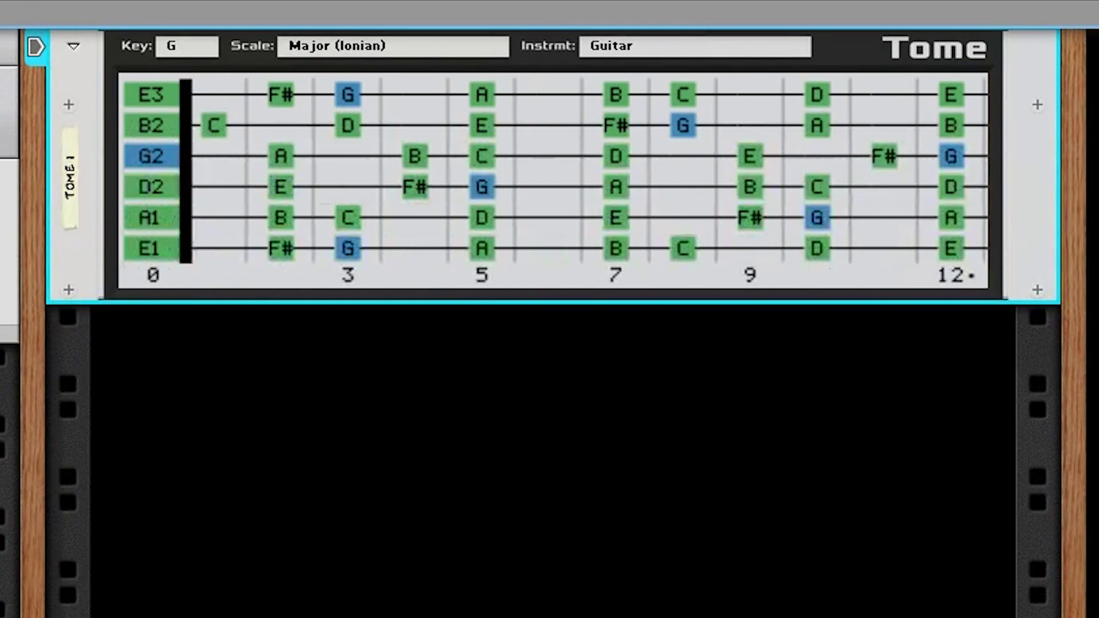
{"action": "left_click_drag", "start_coordinate": [874, 280], "coordinate": [373, 279]}
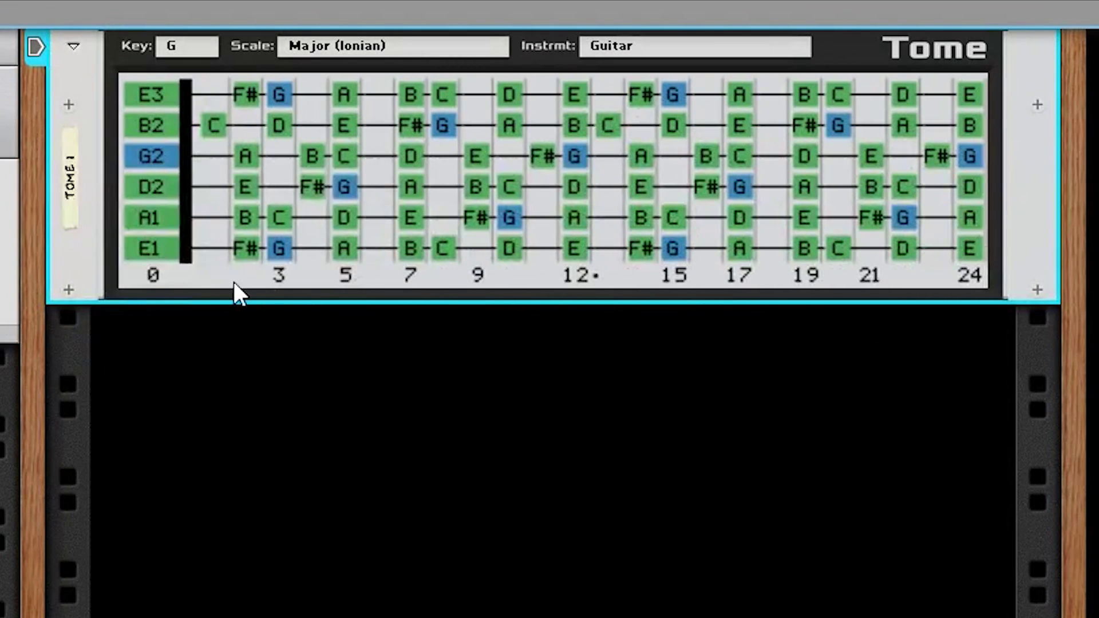
{"action": "left_click_drag", "start_coordinate": [235, 282], "coordinate": [744, 281]}
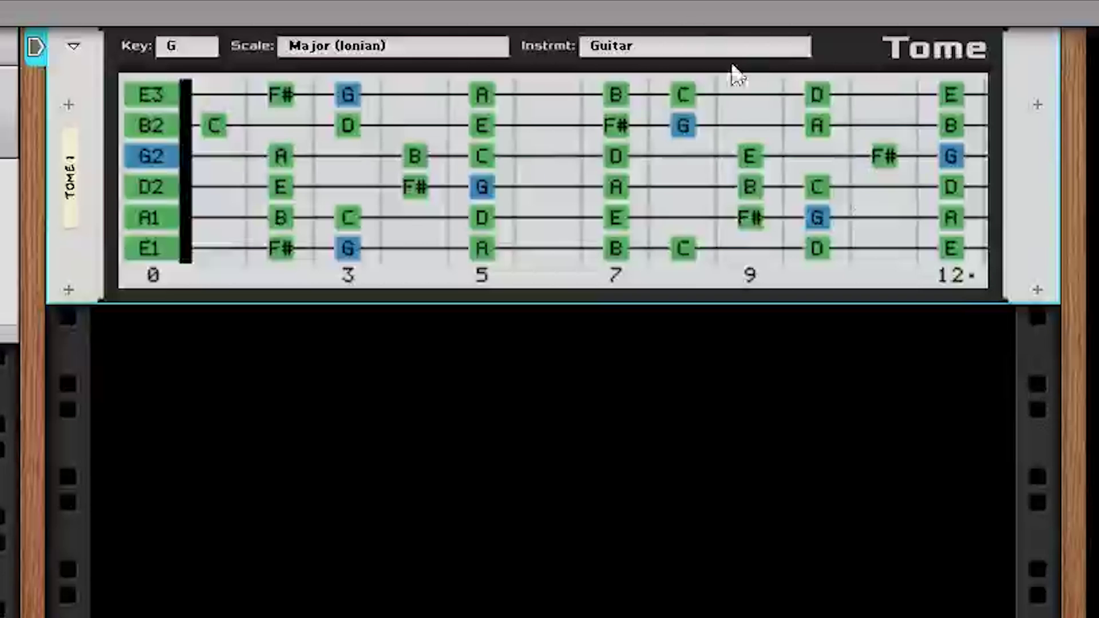
Switch Tome's instrument to Violin/Mandolin, then to Custom.
{"action": "left_click", "coordinate": [708, 47]}
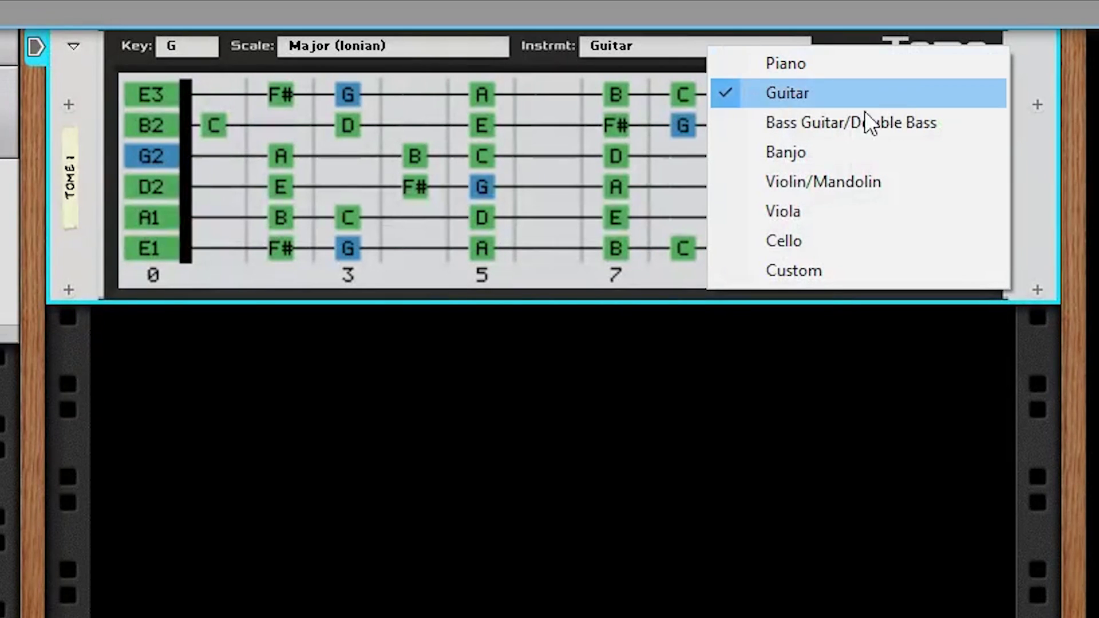
{"action": "left_click", "coordinate": [917, 181]}
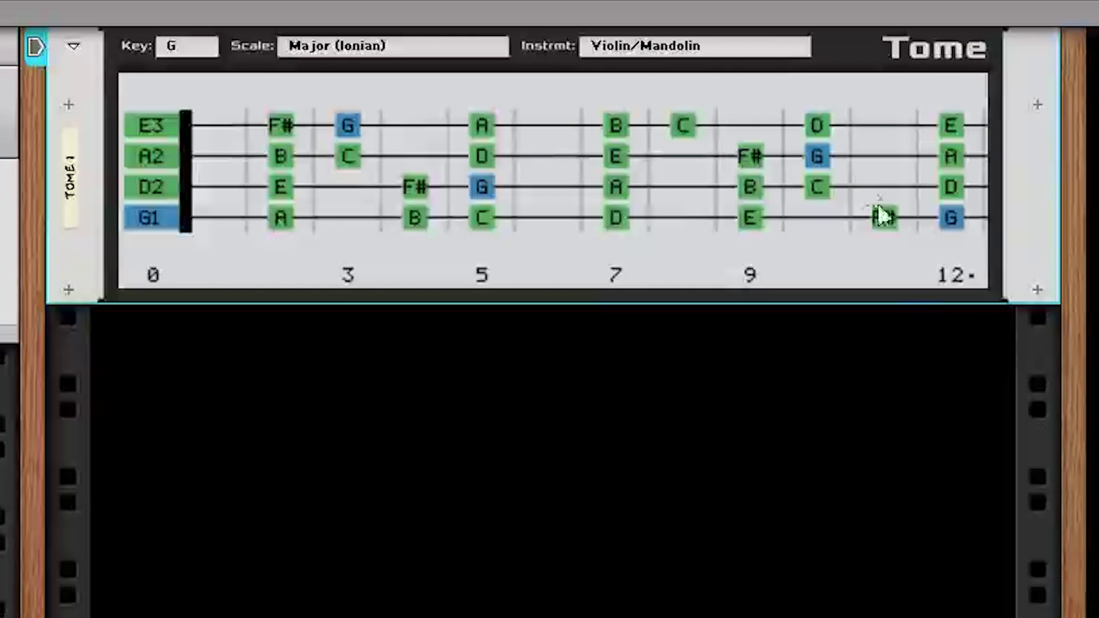
{"action": "left_click", "coordinate": [748, 51]}
{"action": "left_click", "coordinate": [921, 276]}
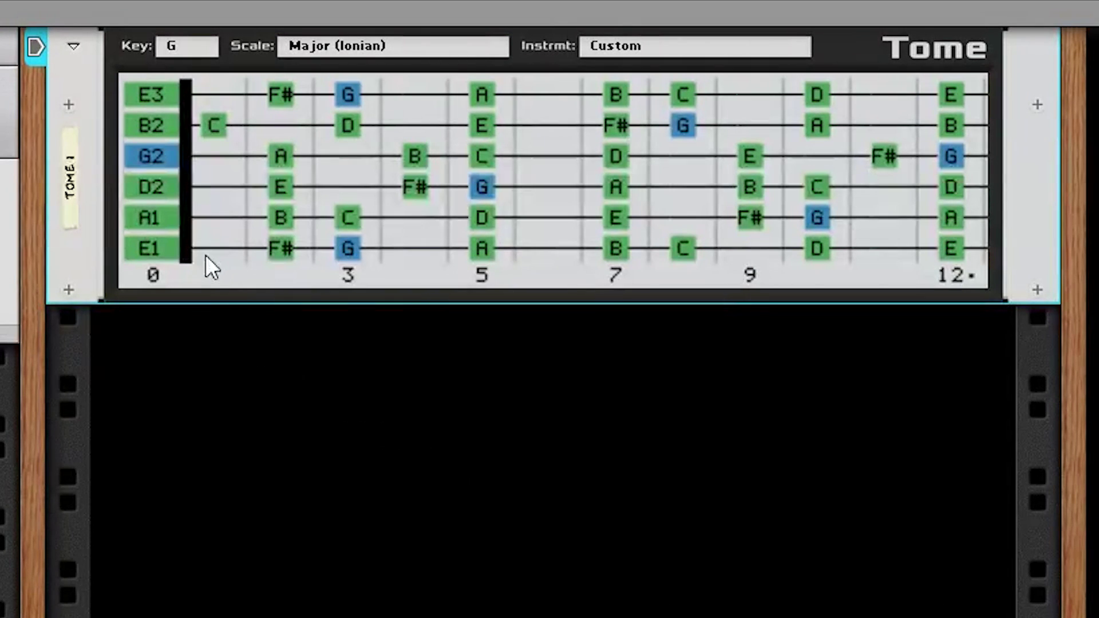
Retune the Custom strings: lowest string down to D1, fourth string down to D-2.
{"action": "scroll", "coordinate": [184, 229], "scroll_direction": "down", "scroll_amount": 3}
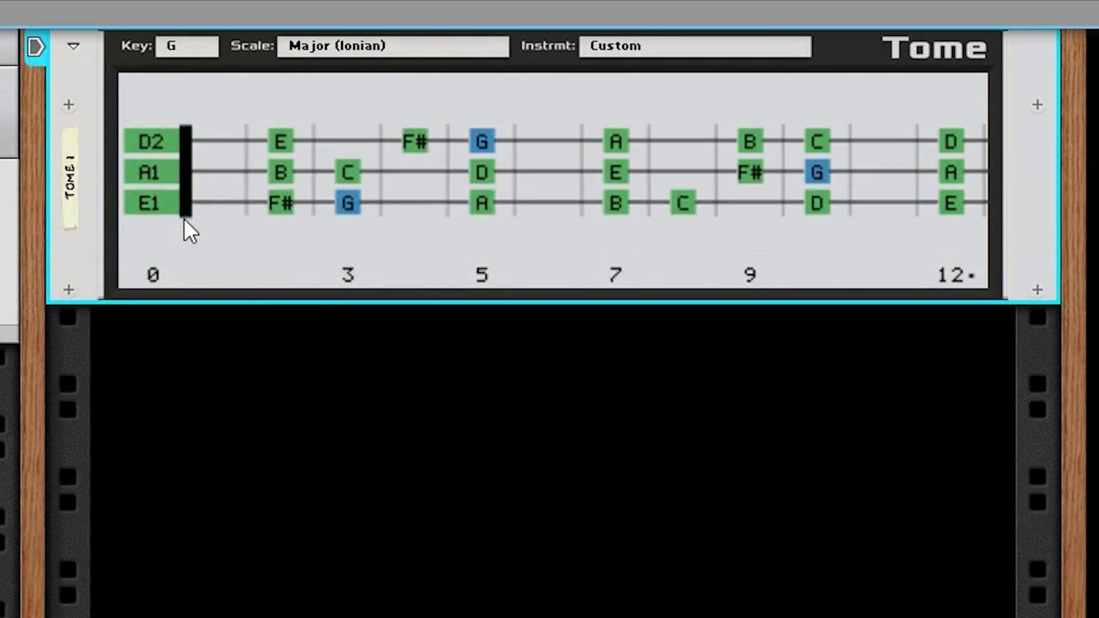
{"action": "scroll", "coordinate": [183, 219], "scroll_direction": "down", "scroll_amount": 2}
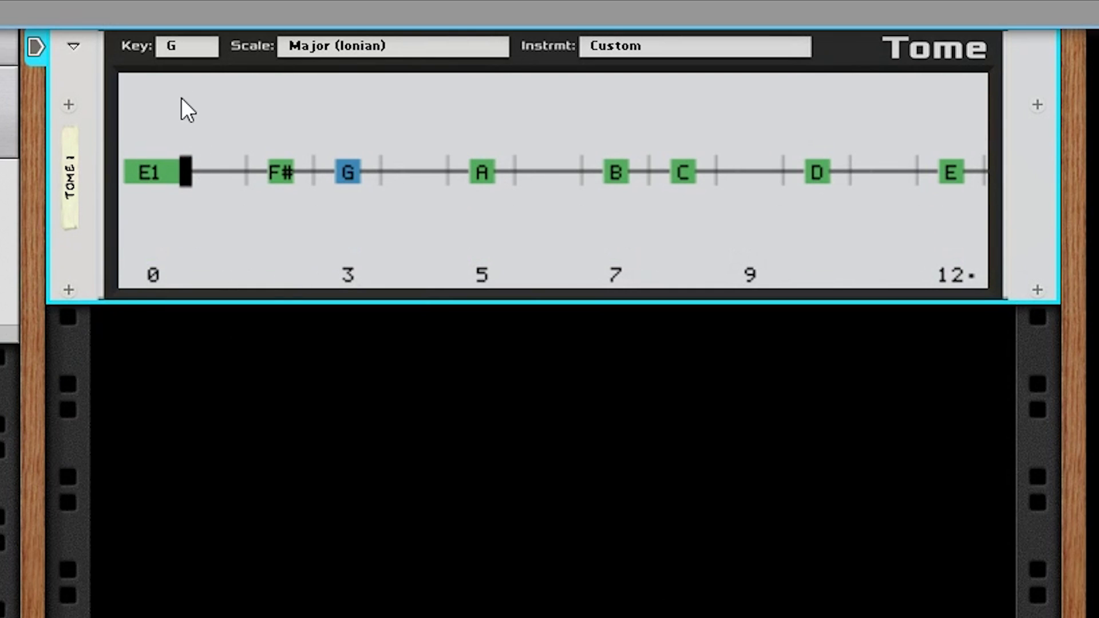
{"action": "scroll", "coordinate": [183, 100], "scroll_direction": "up", "scroll_amount": 3}
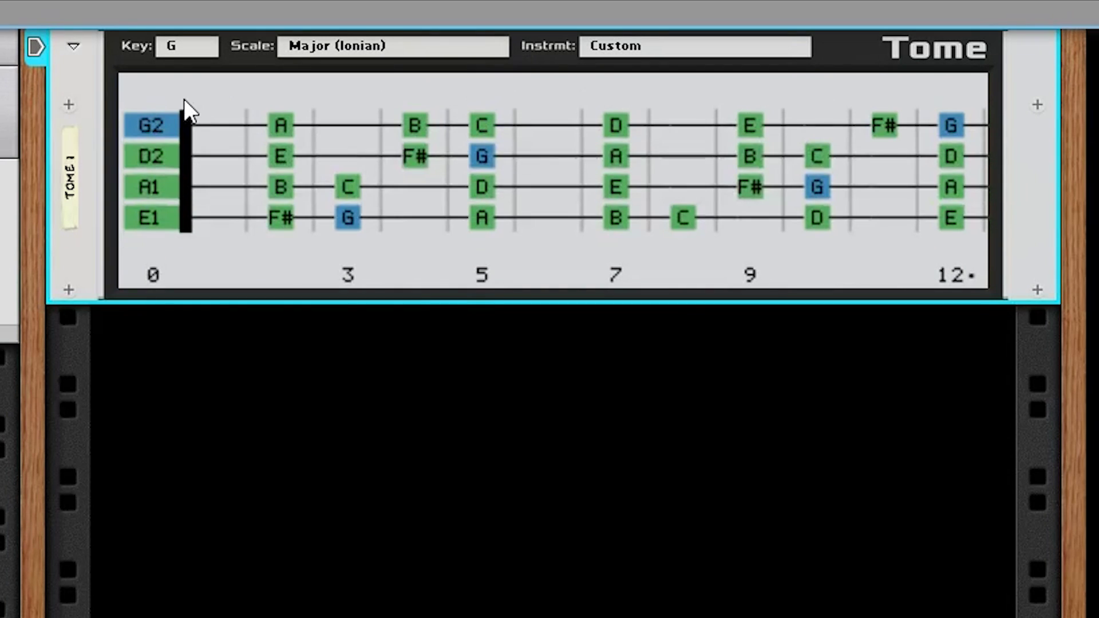
{"action": "scroll", "coordinate": [185, 102], "scroll_direction": "up", "scroll_amount": 2}
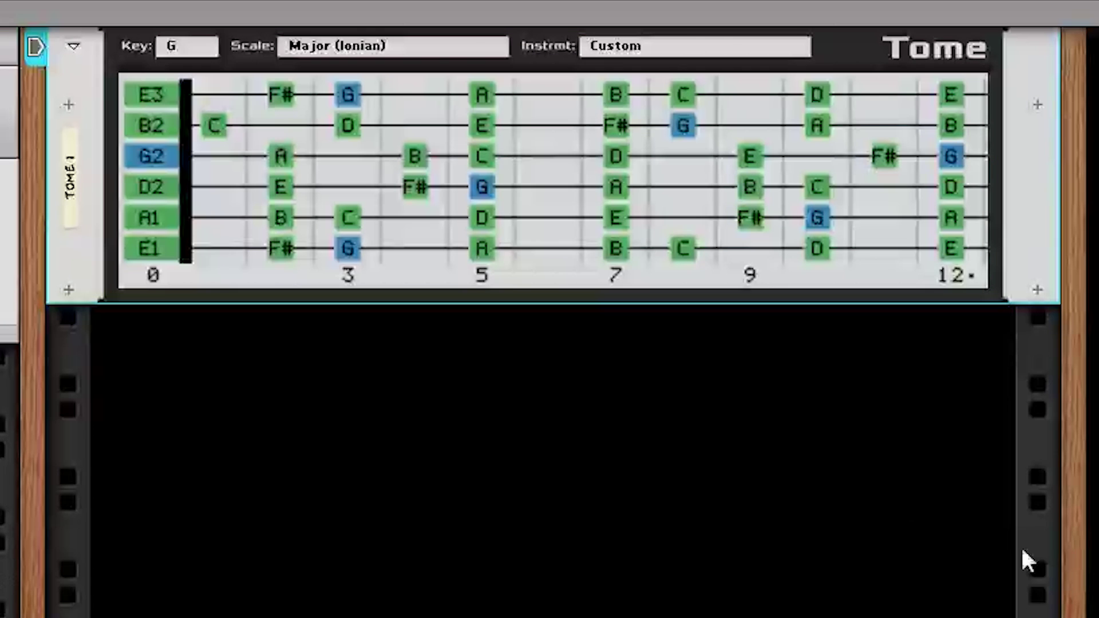
{"action": "left_click_drag", "start_coordinate": [129, 247], "coordinate": [132, 298]}
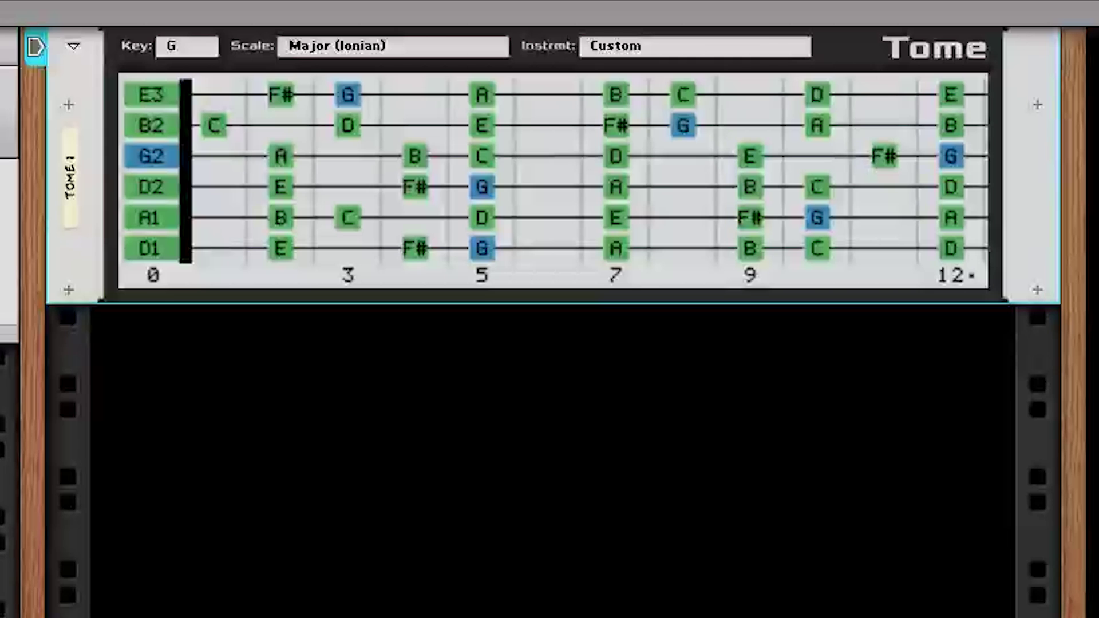
{"action": "left_click_drag", "start_coordinate": [163, 188], "coordinate": [176, 150]}
{"action": "left_click_drag", "start_coordinate": [181, 194], "coordinate": [191, 310]}
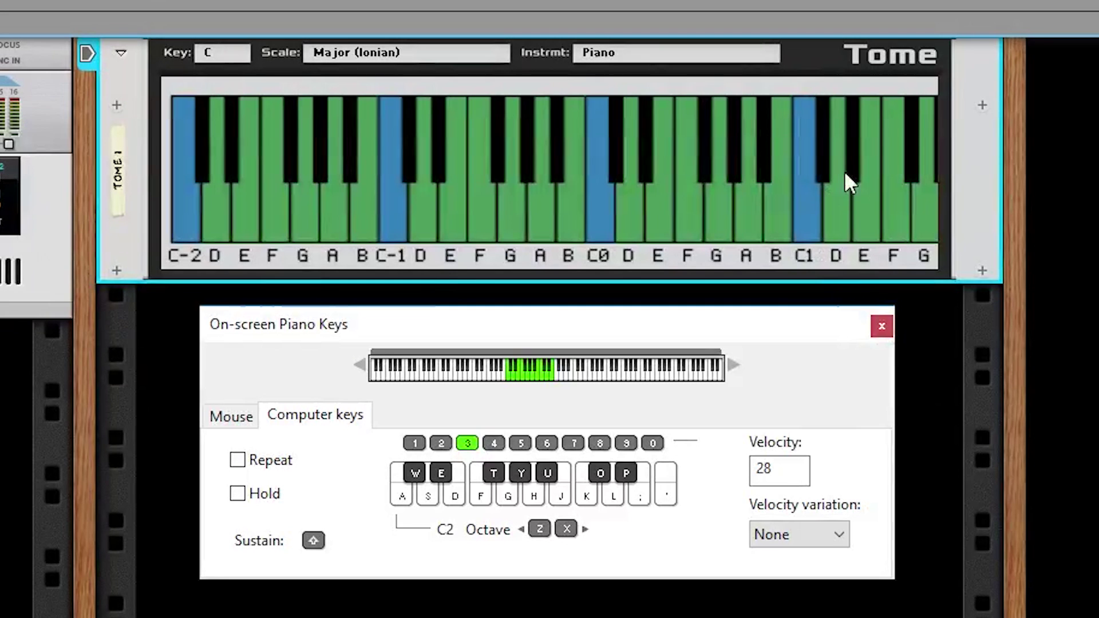
Play the C major notes C2 through C3 so each lights up on Tome.
{"action": "left_click_drag", "start_coordinate": [844, 171], "coordinate": [260, 159]}
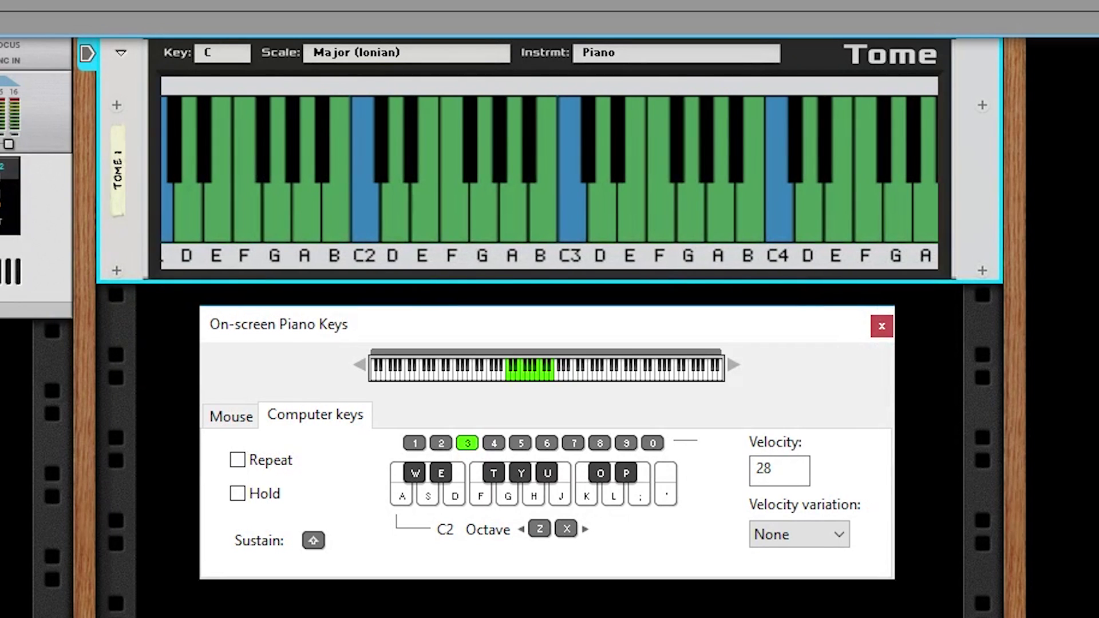
{"action": "key", "text": "a"}
{"action": "key", "text": "s"}
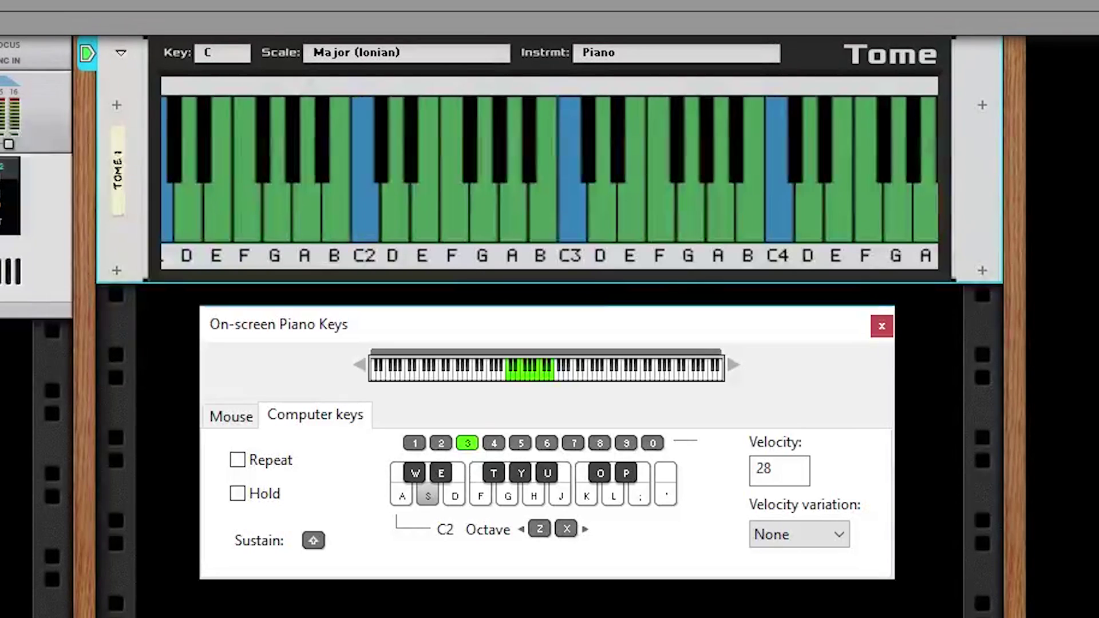
{"action": "key", "text": "d"}
{"action": "key", "text": "f"}
{"action": "key", "text": "g"}
{"action": "key", "text": "h"}
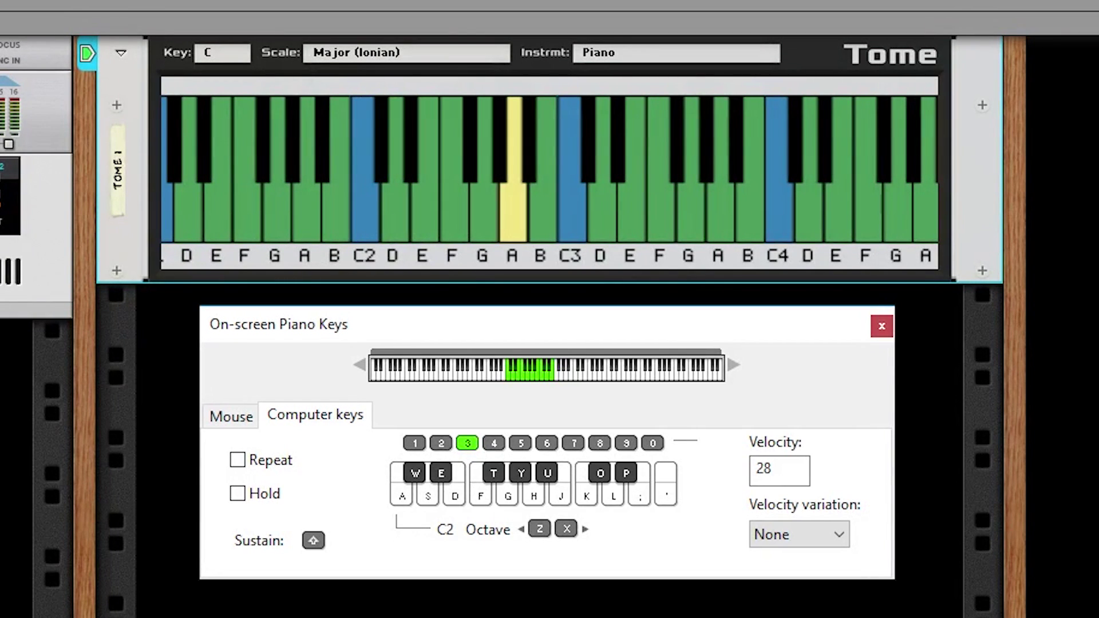
{"action": "key", "text": "j"}
{"action": "key", "text": "k"}
Play the out-of-scale notes C#2, D#2, F#2, G#2, A#2, then hold a C major chord.
{"action": "key", "text": "w"}
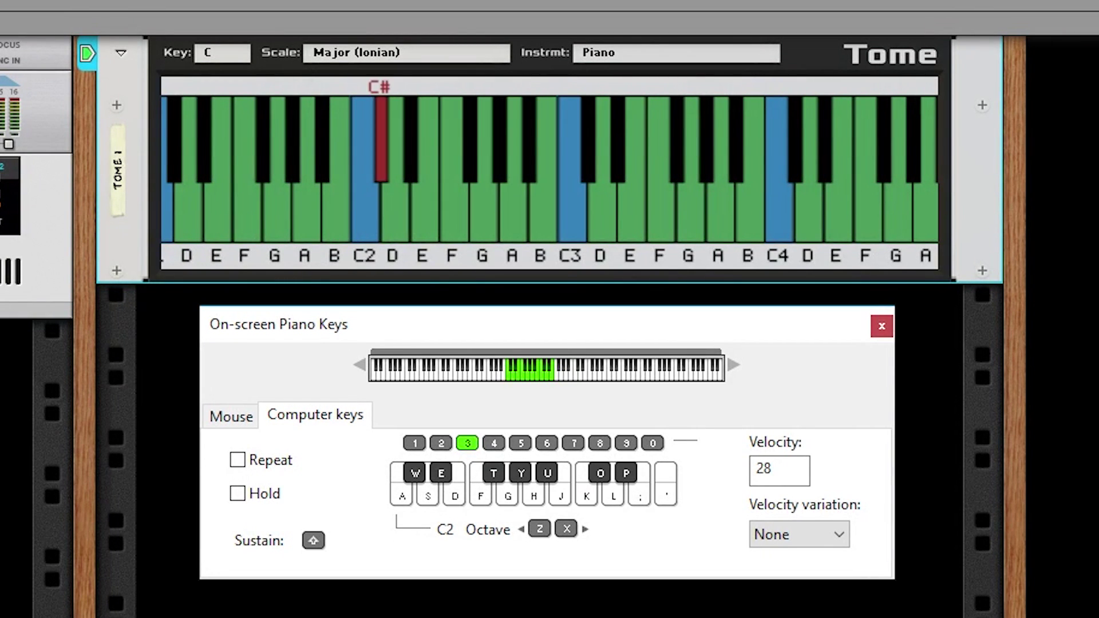
{"action": "key", "text": "e"}
{"action": "key", "text": "t"}
{"action": "key", "text": "y"}
{"action": "key", "text": "u"}
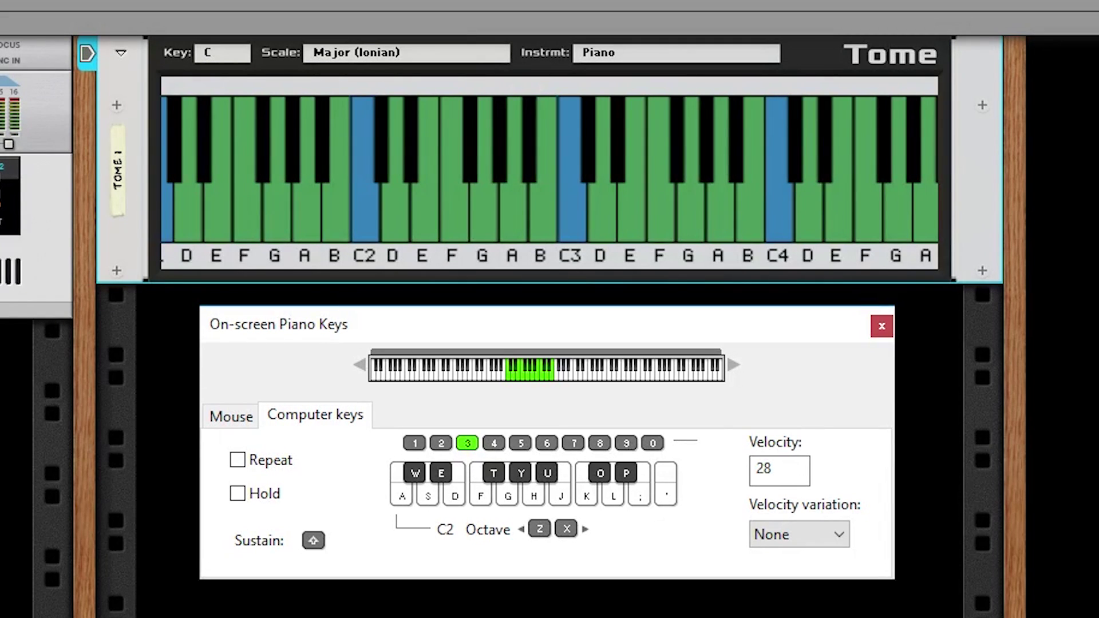
{"action": "key", "text": "F4"}
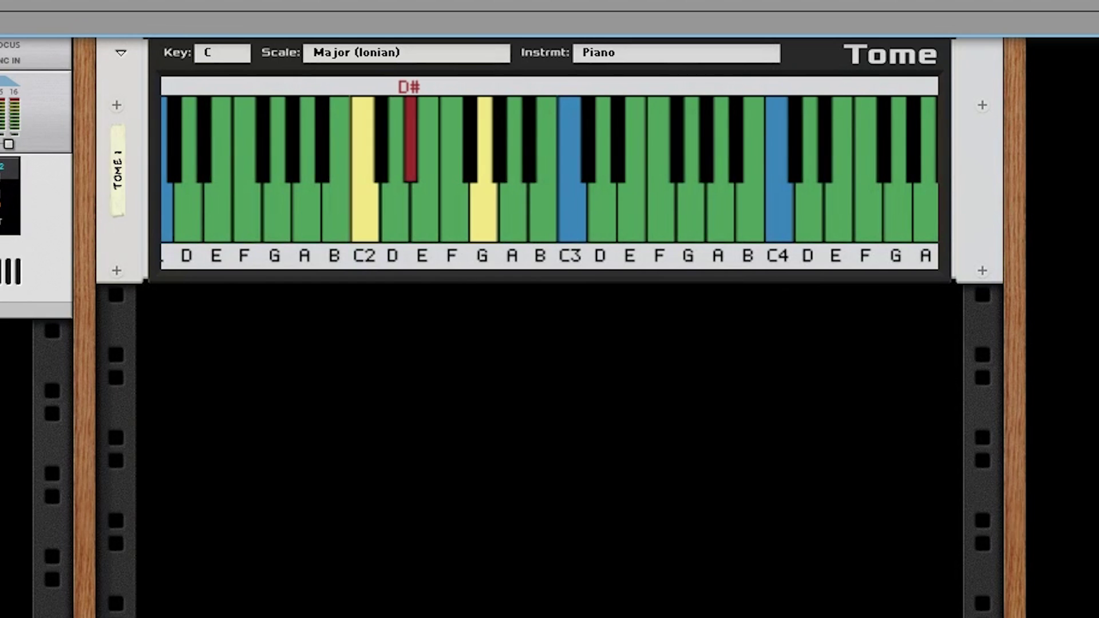
Switch Tome's display to Guitar and show frets 0 to 12.
{"action": "left_click", "coordinate": [637, 50]}
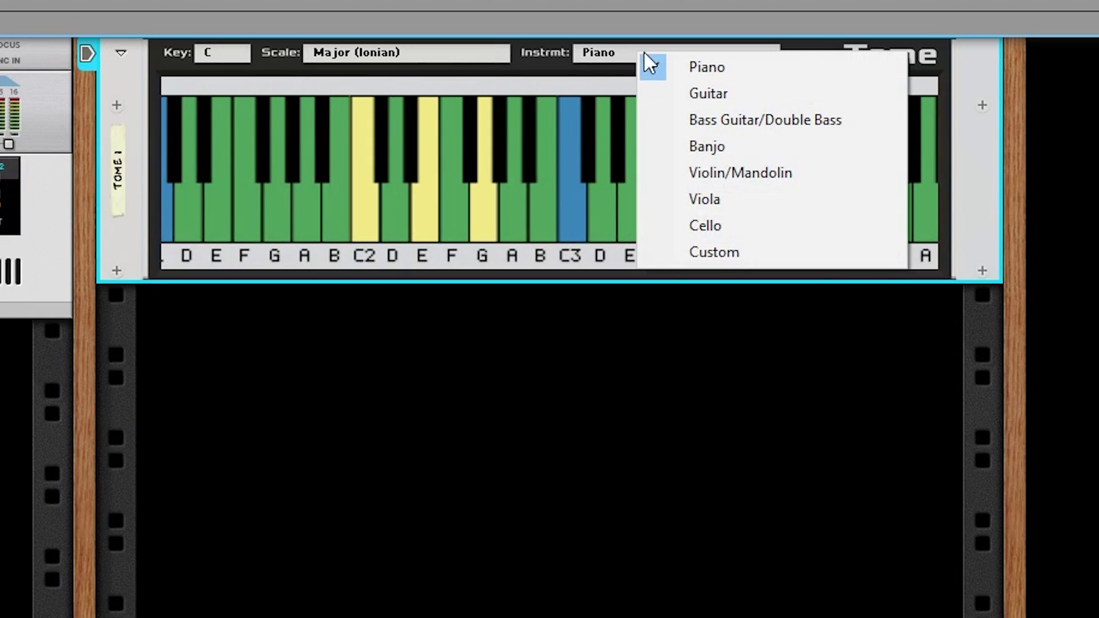
{"action": "left_click", "coordinate": [693, 94]}
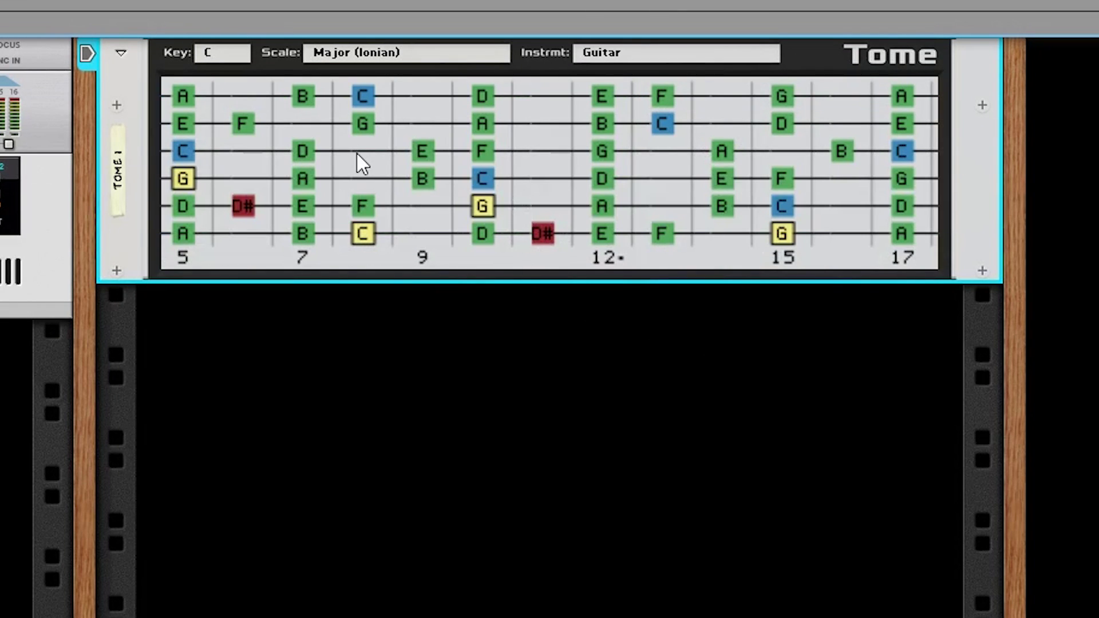
{"action": "left_click_drag", "start_coordinate": [366, 155], "coordinate": [821, 218]}
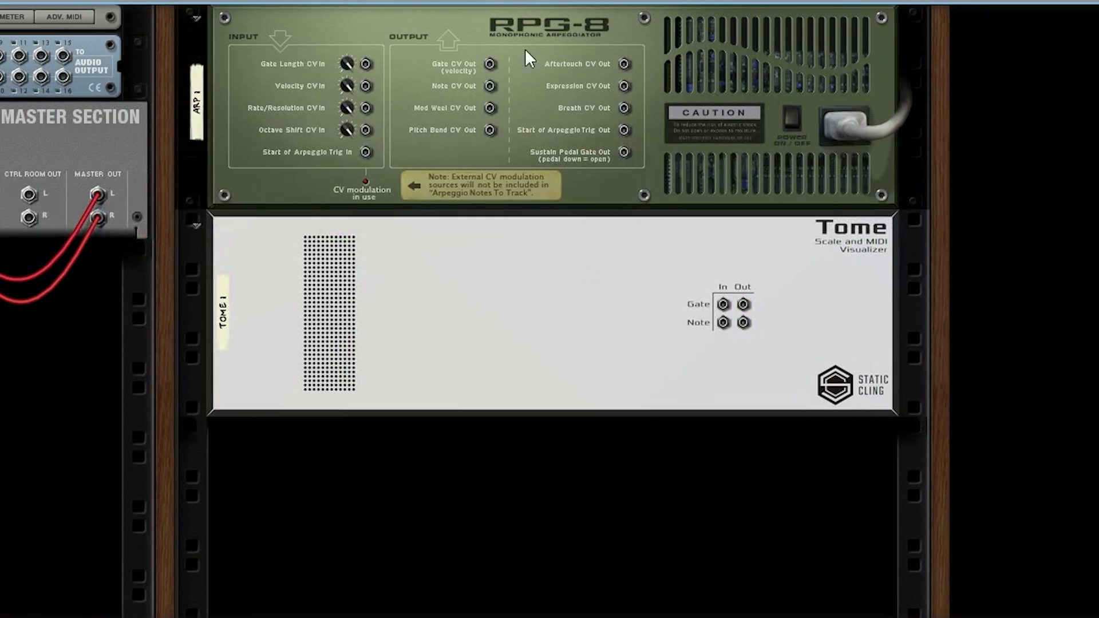
Patch RPG-8's Gate and Note CV outputs into Tome's Gate and Note inputs.
{"action": "left_click_drag", "start_coordinate": [490, 64], "coordinate": [723, 305]}
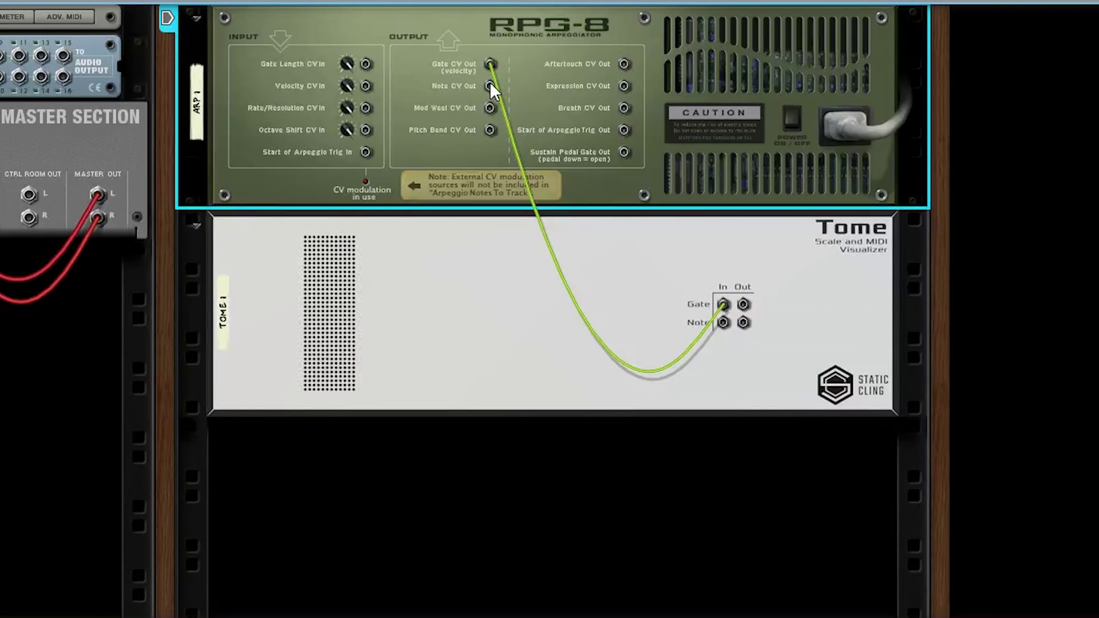
{"action": "left_click_drag", "start_coordinate": [490, 85], "coordinate": [724, 323]}
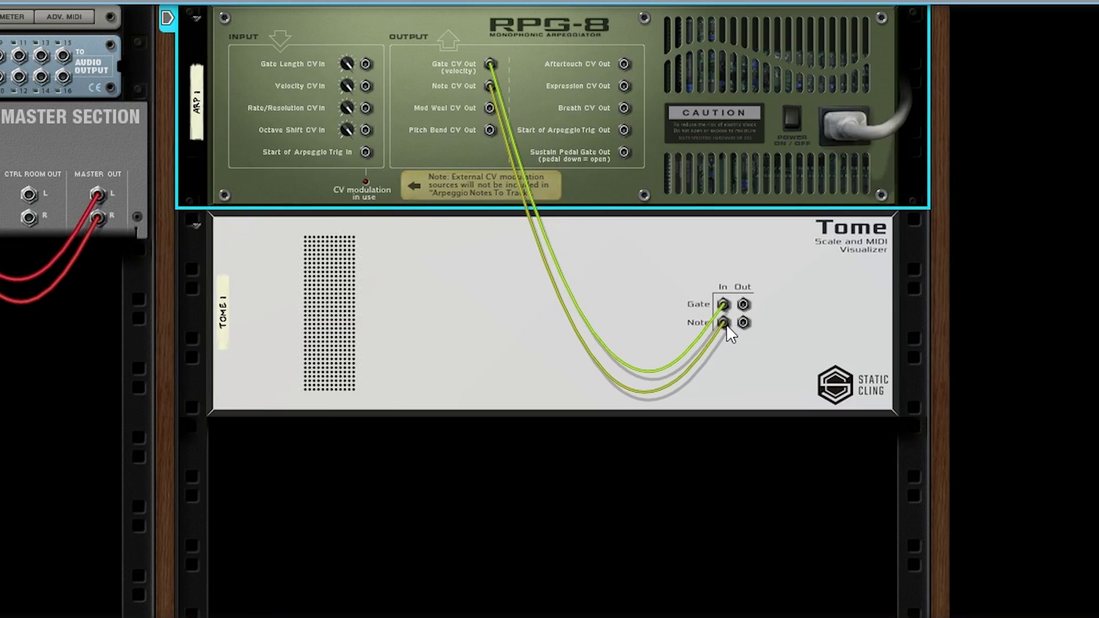
{"action": "key", "text": "Tab"}
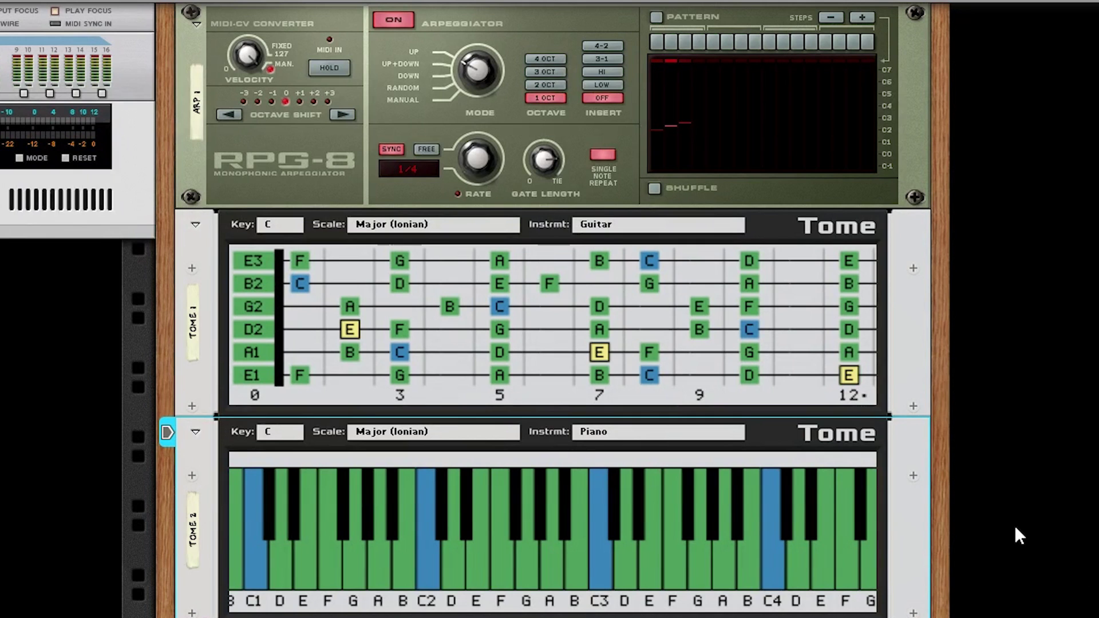
Cable Tome 1's Gate and Note outputs into Tome 2's Gate and Note inputs.
{"action": "key", "text": "Tab"}
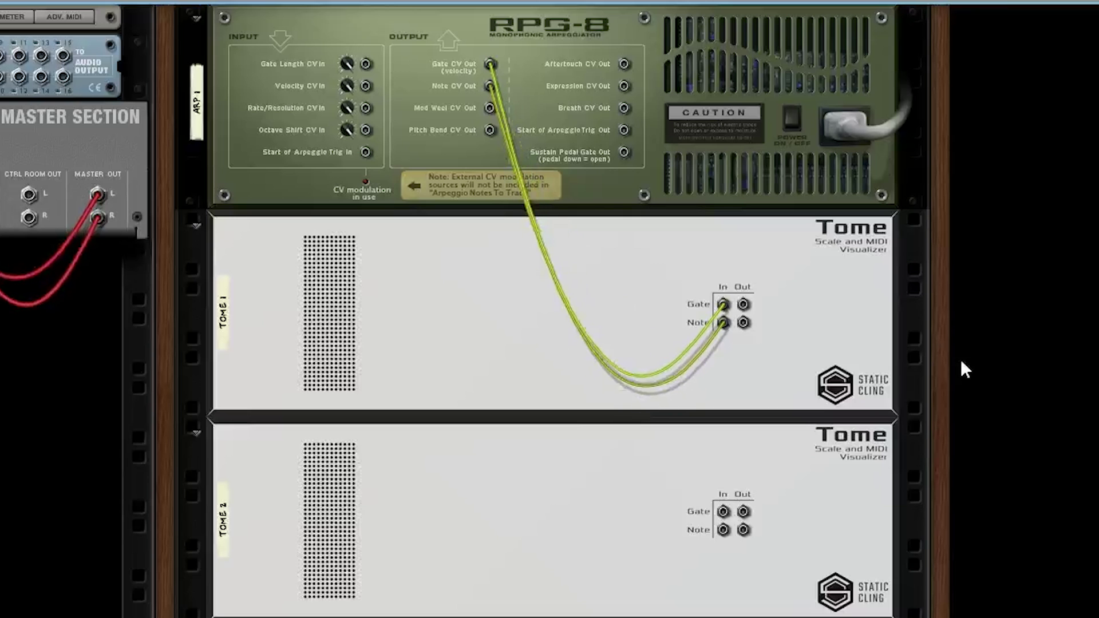
{"action": "left_click_drag", "start_coordinate": [743, 304], "coordinate": [725, 511]}
{"action": "left_click_drag", "start_coordinate": [744, 321], "coordinate": [724, 529]}
{"action": "key", "text": "Tab"}
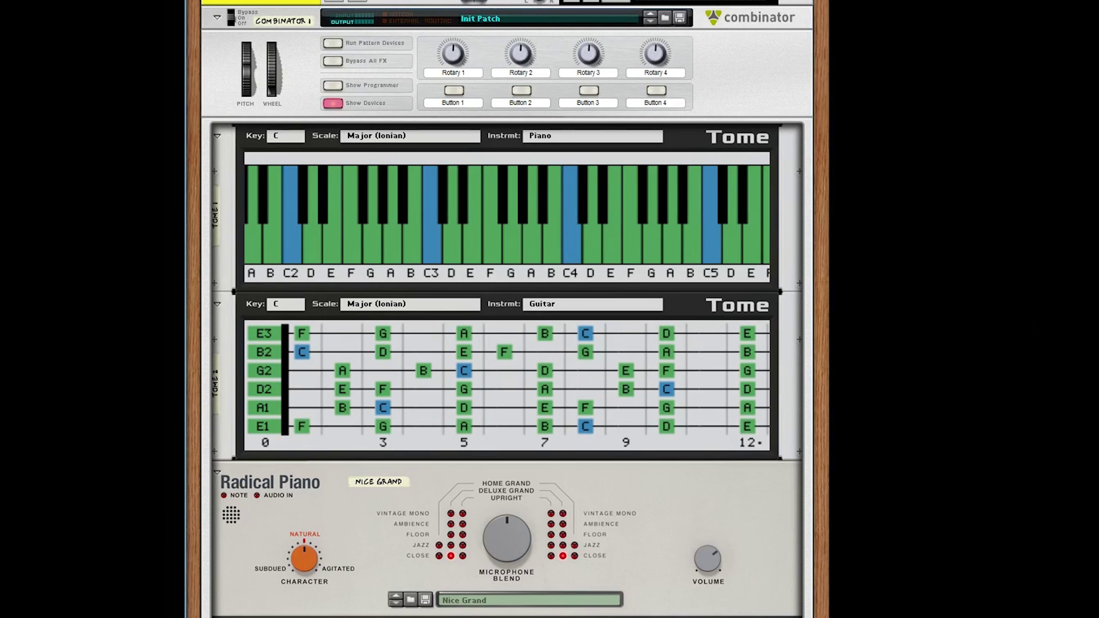
Tick Receive Notes for Tome 1 and Tome 2 in the Combinator programmer.
{"action": "left_click", "coordinate": [340, 88]}
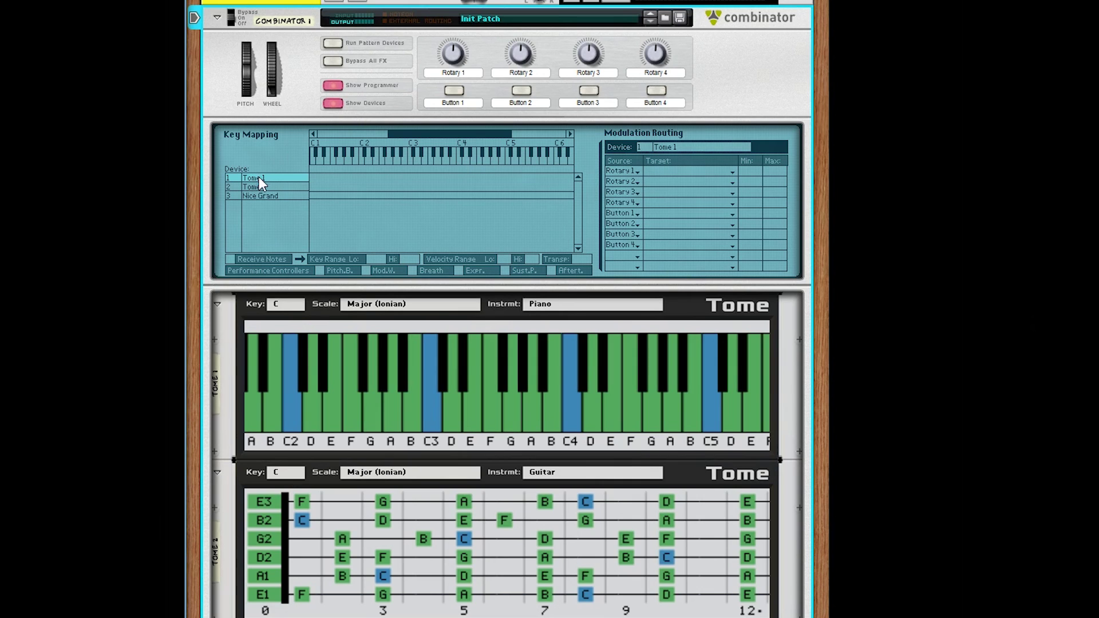
{"action": "left_click", "coordinate": [230, 259]}
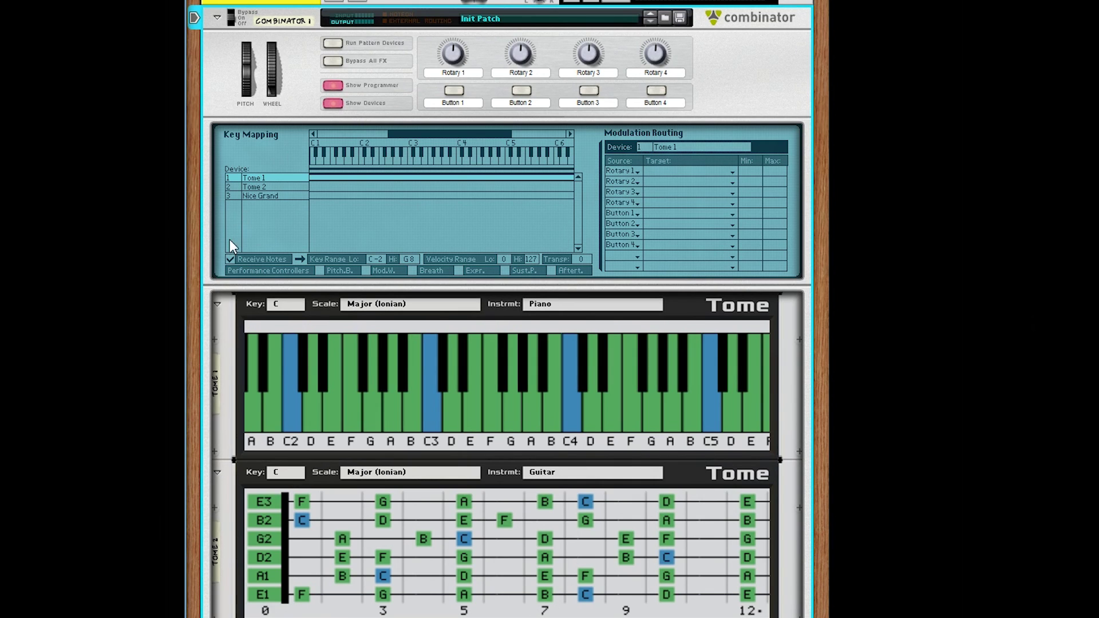
{"action": "left_click", "coordinate": [256, 187]}
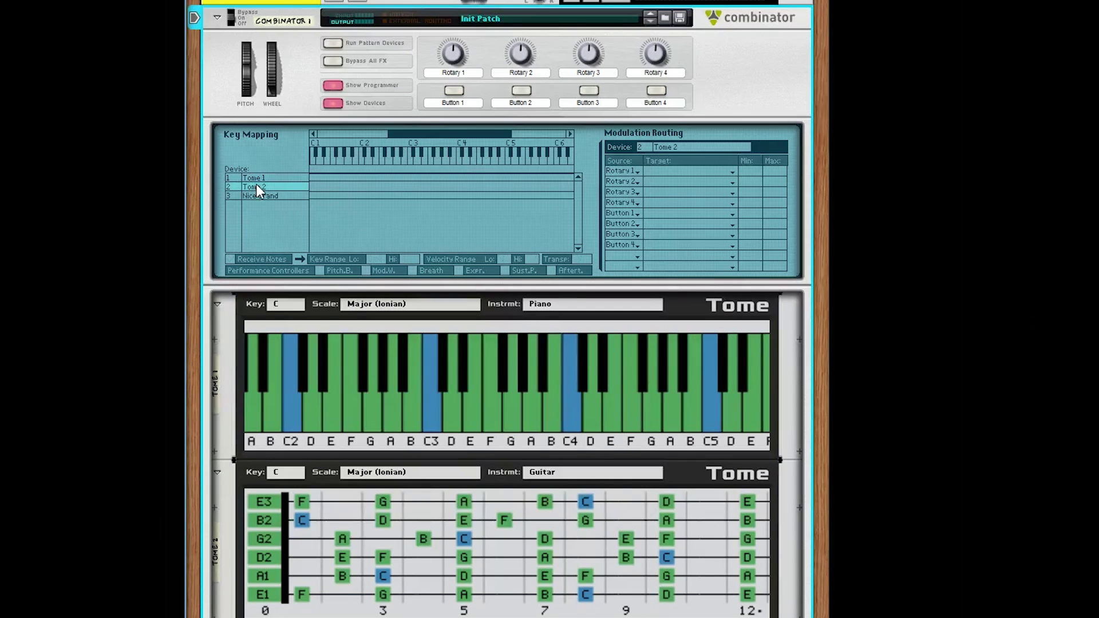
{"action": "left_click", "coordinate": [230, 259]}
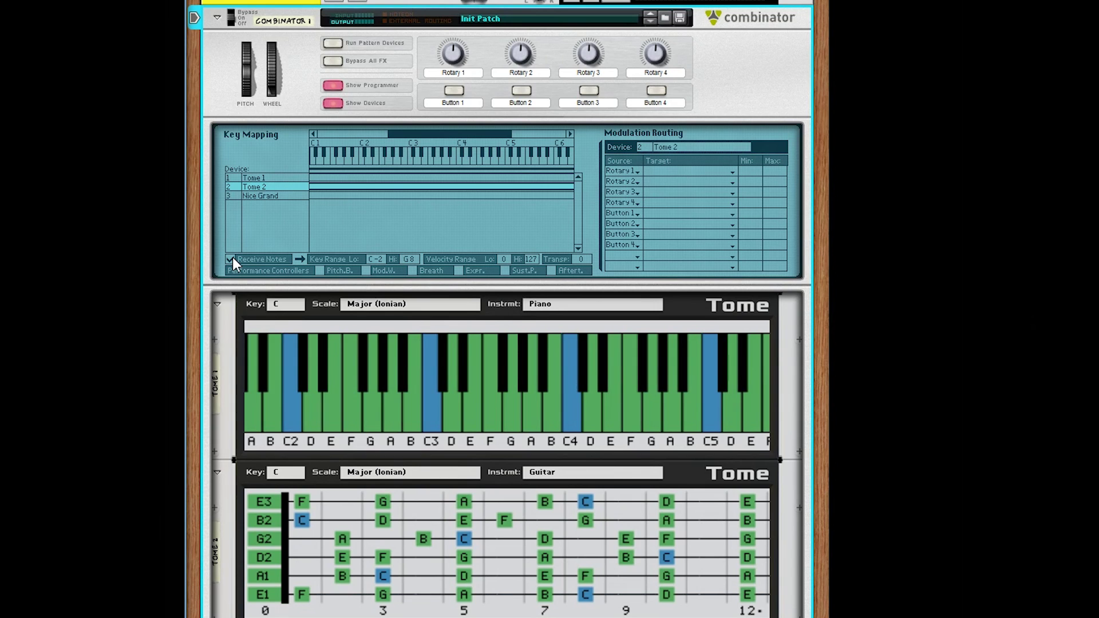
{"action": "left_click", "coordinate": [333, 85]}
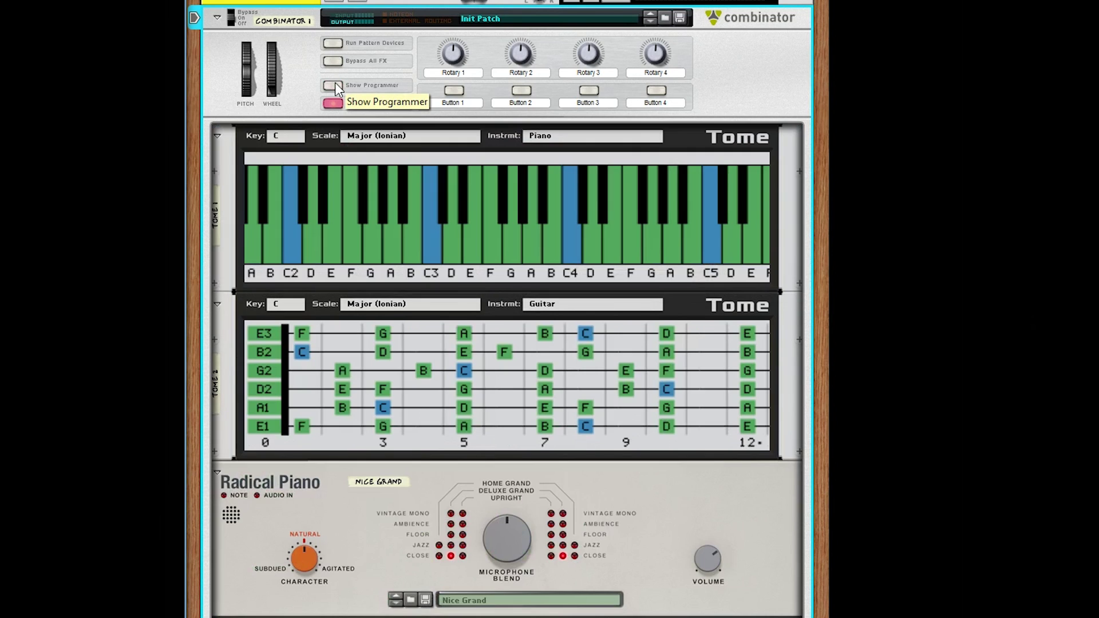